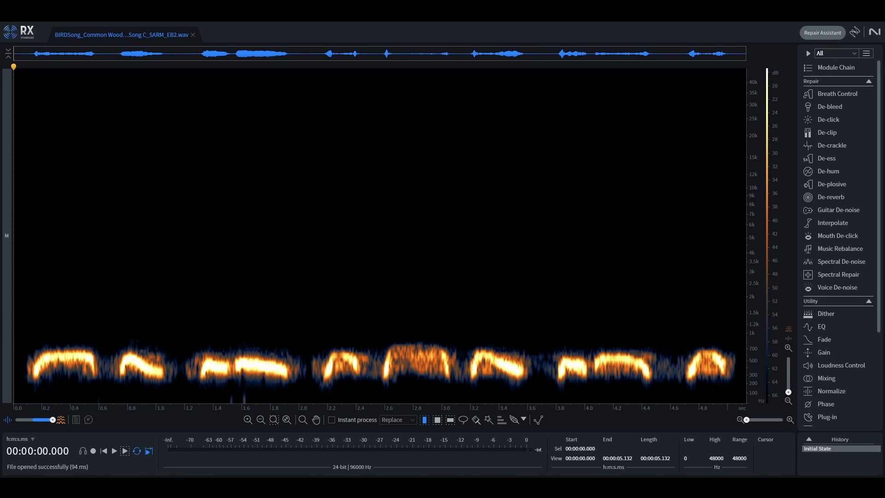
Step: Play back the wood pigeon recording from the start
key("space")
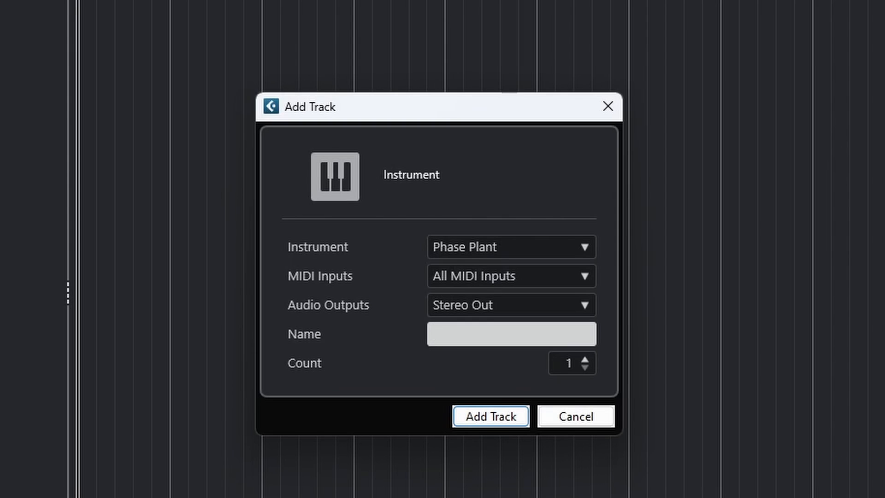
Step: Switch to Cubase and name the new Phase Plant instrument track Woodpigeon Synth
type("Woodpigeon ")
type("Synth")
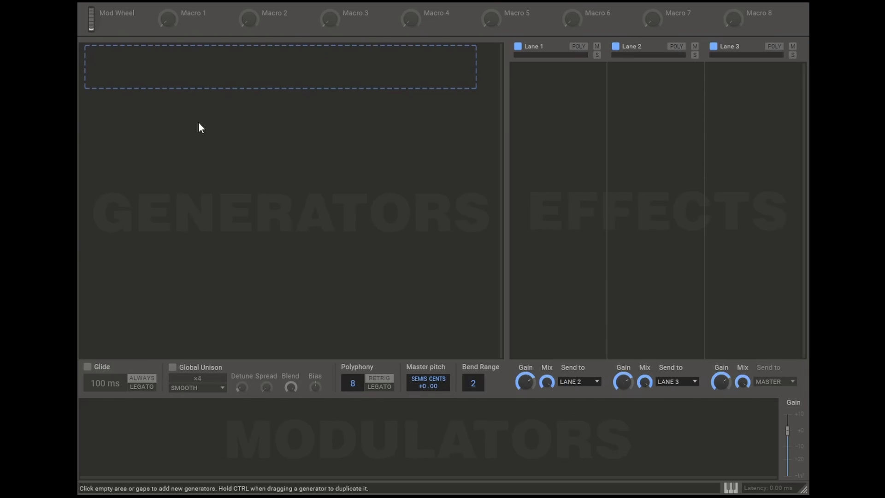
Step: Add a sine-wave Analog generator in Phase Plant with its harmonic at 0 and its frequency shift at 300 Hz
left_click(211, 87)
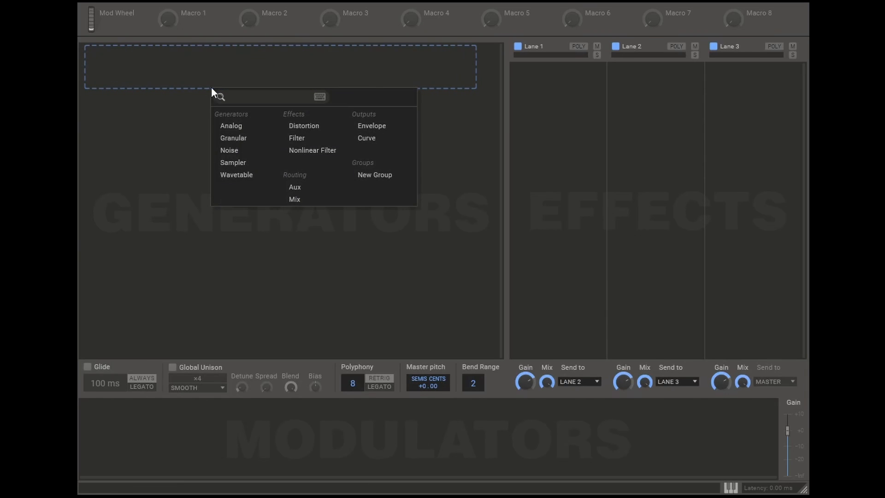
left_click(238, 132)
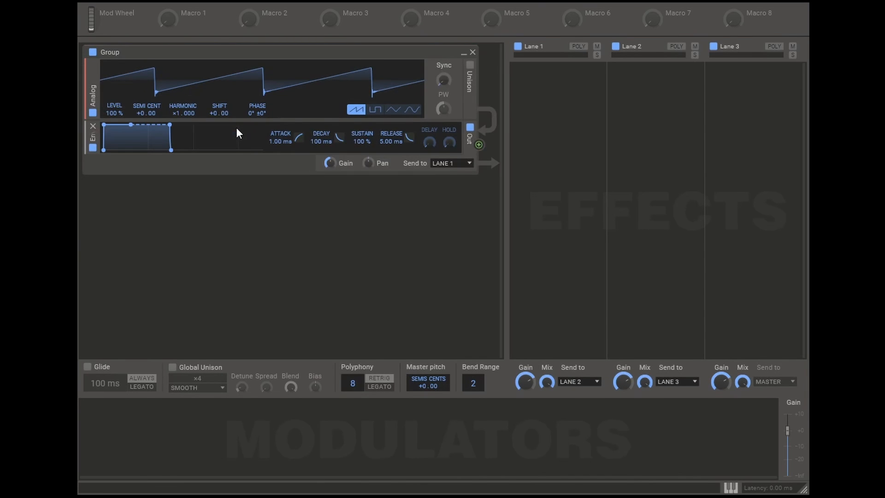
left_click(412, 109)
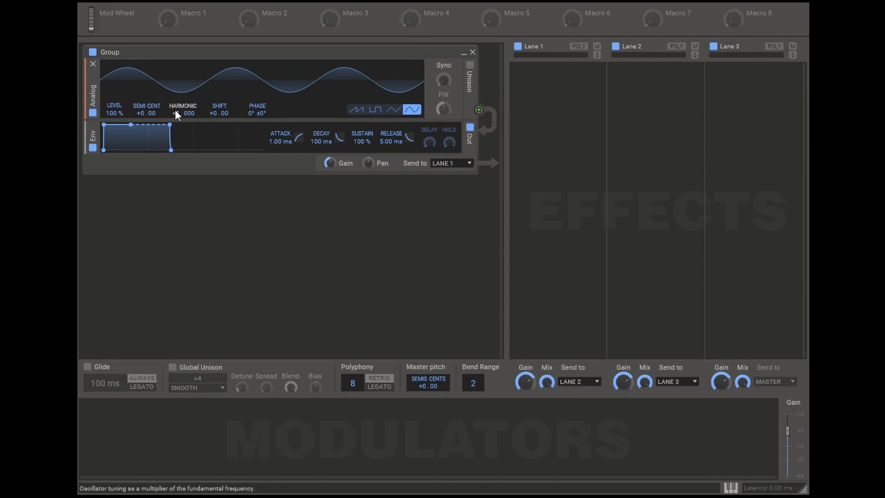
left_click_drag(177, 114, 177, 125)
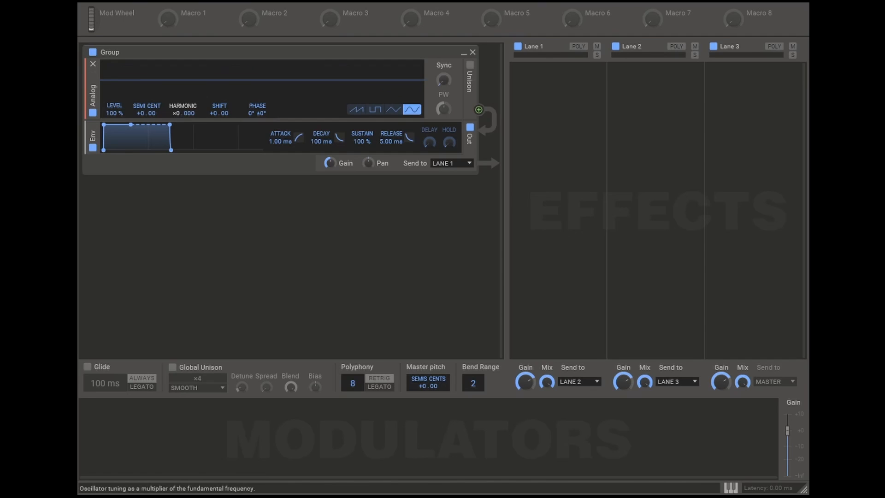
right_click(207, 119)
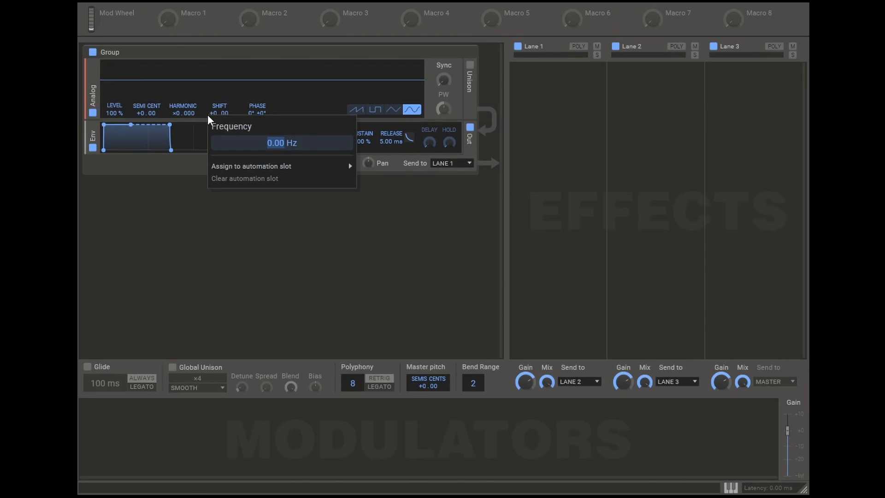
type("300")
key("Return")
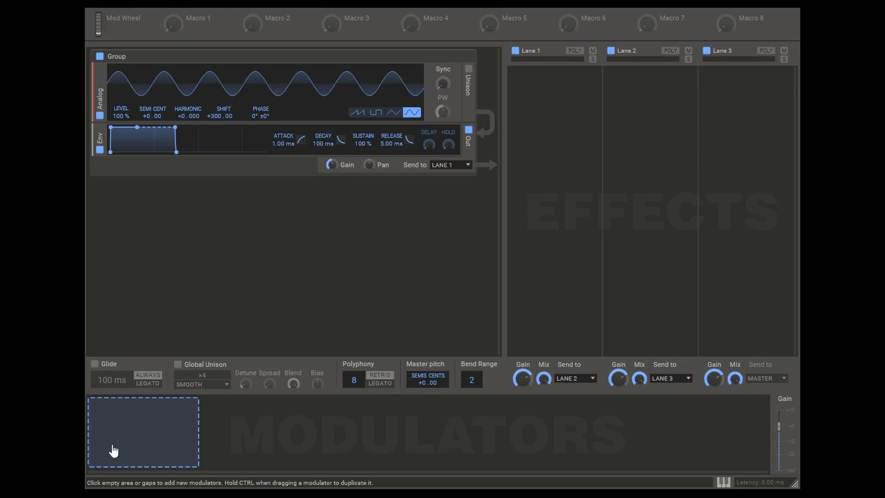
Step: Add a Curve modulator and route it to the Analog generator's Shift, with the modulation reaching 700 Hz
left_click(113, 451)
left_click(138, 410)
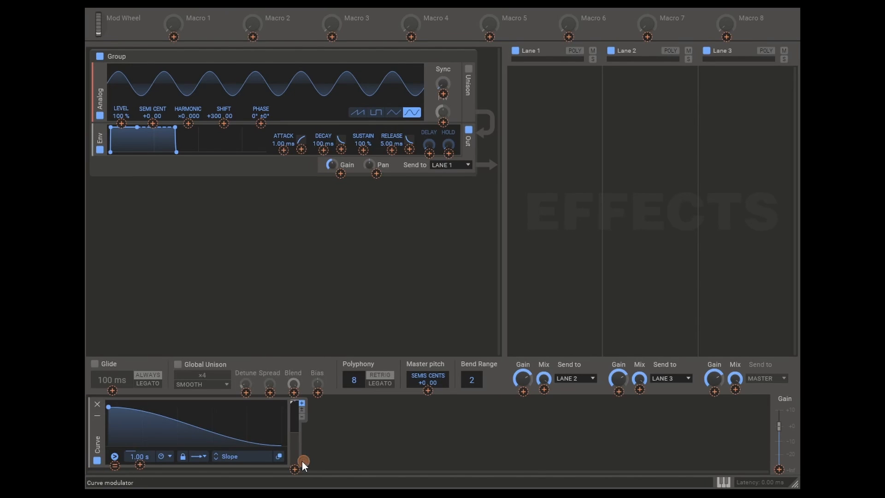
left_click_drag(302, 460, 226, 123)
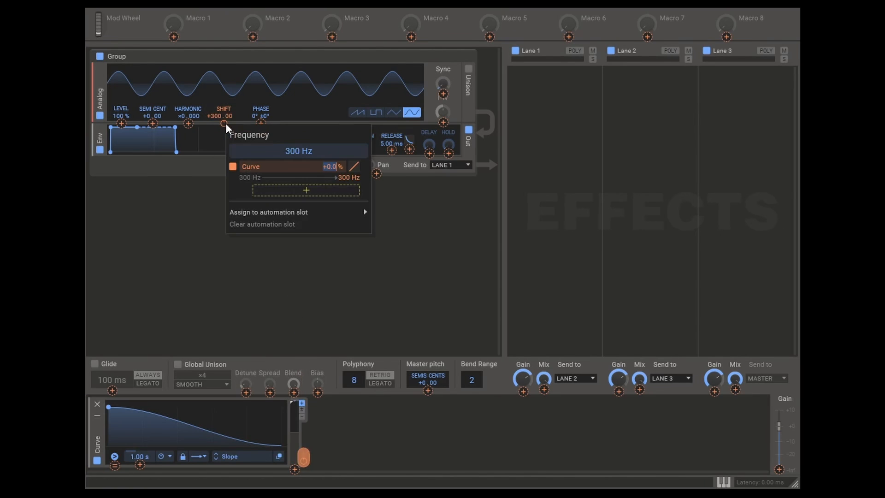
double_click(348, 179)
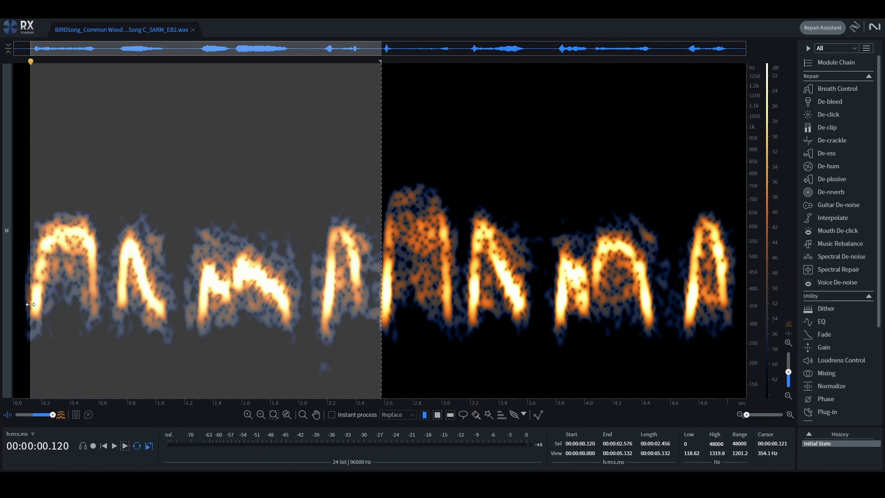
Step: Switch to RX and play the selected phrase from 0.120 to 2.576 s, then stop playback
key("space")
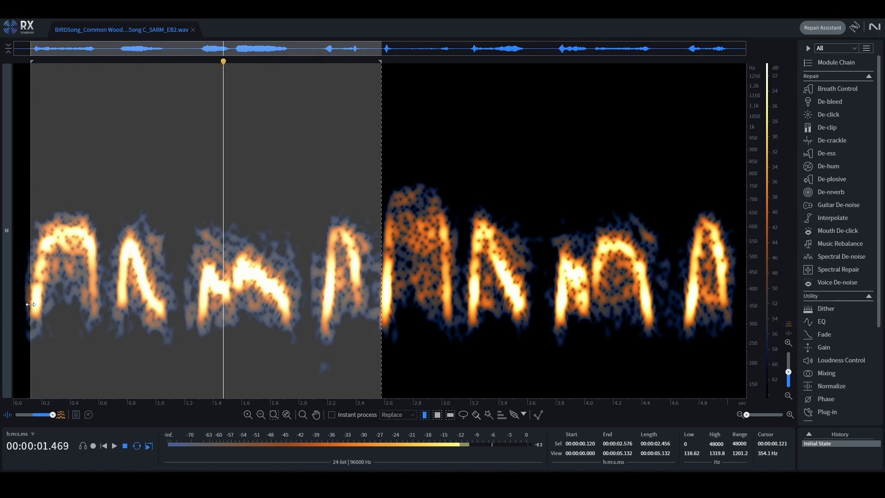
key("space")
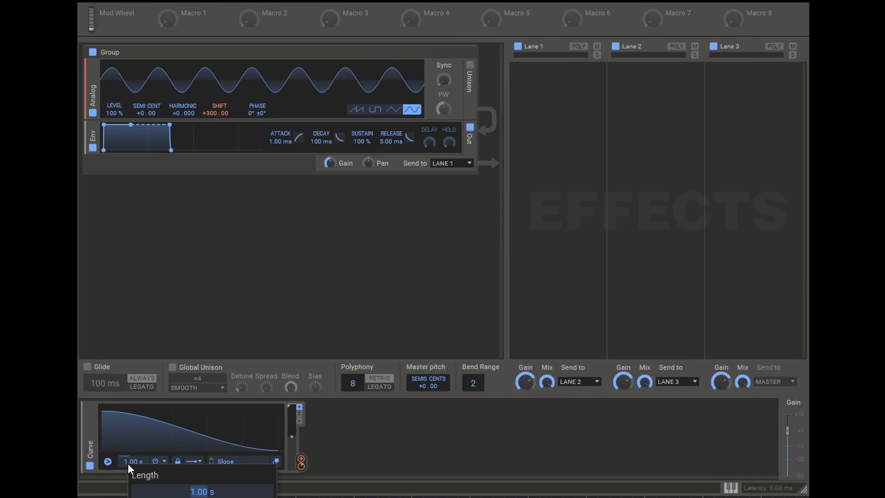
Step: Set the length of the Curve modulator in Phase Plant to 2.5 s
type("2.5 s")
key("Return")
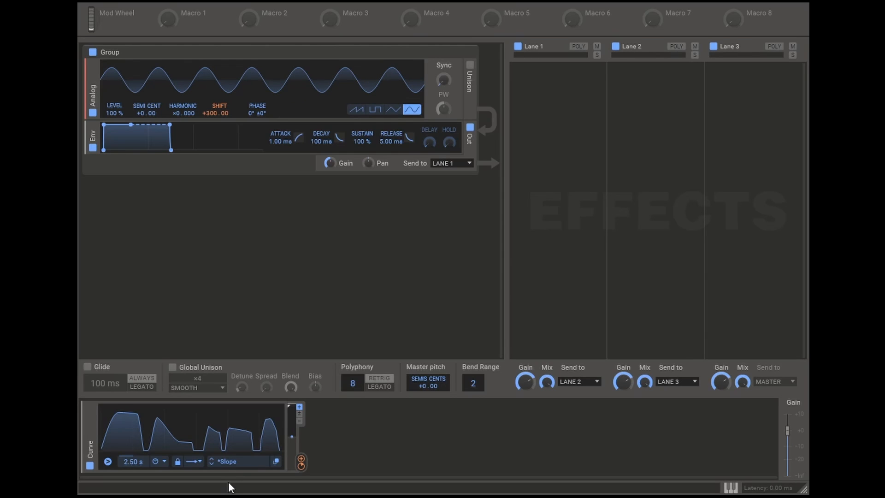
Step: Lower the Analog generator's level to 0 % and modulate it with the Curve at 100 %, using a curved response
mouse_move(165, 4)
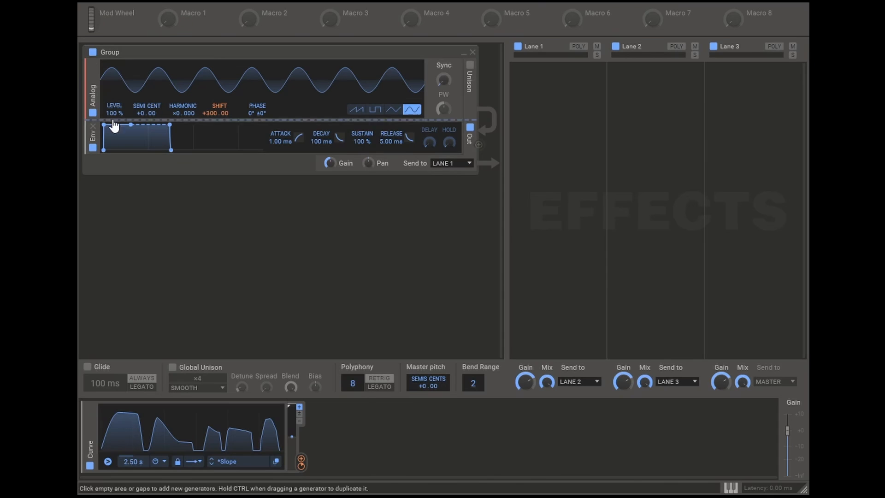
left_click_drag(111, 114, 110, 152)
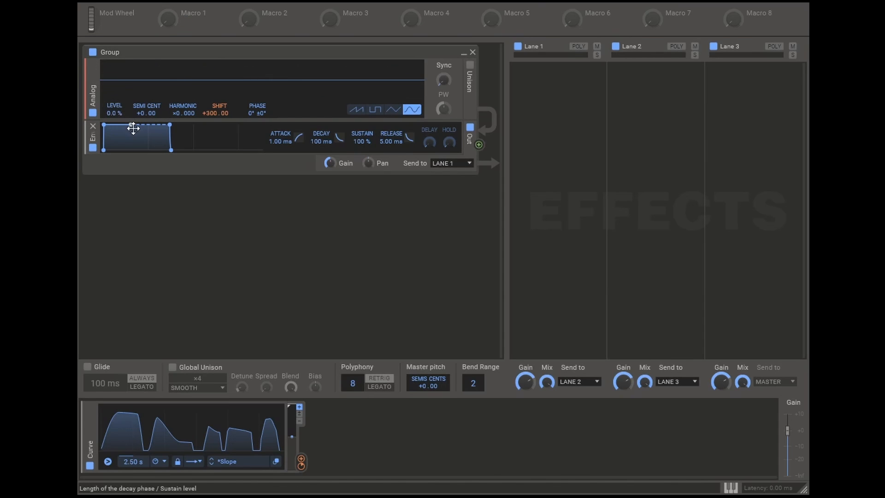
left_click_drag(301, 461, 116, 122)
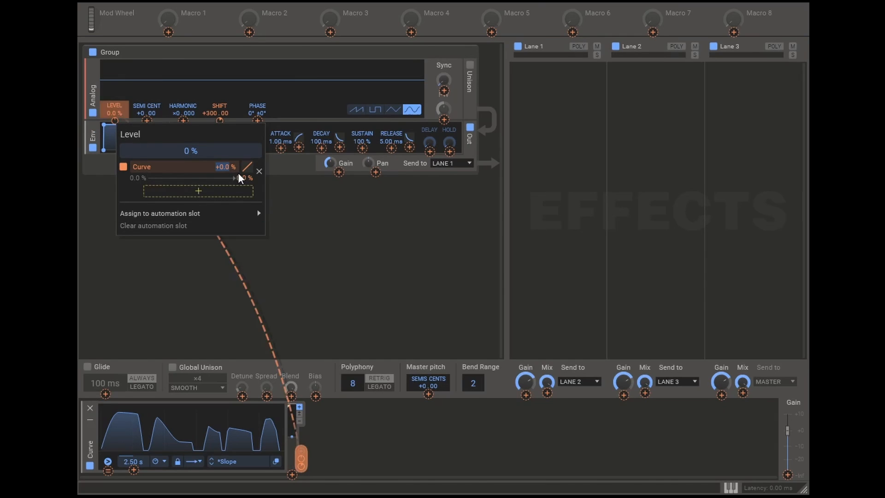
type("100")
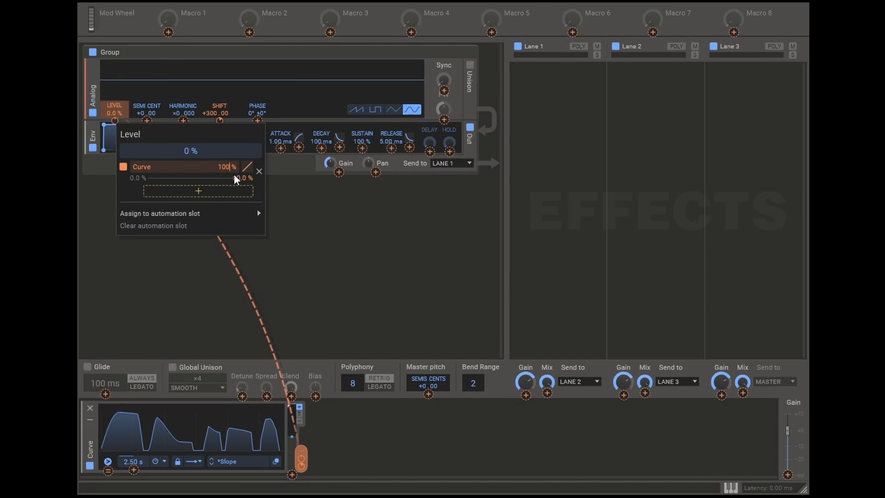
key("Return")
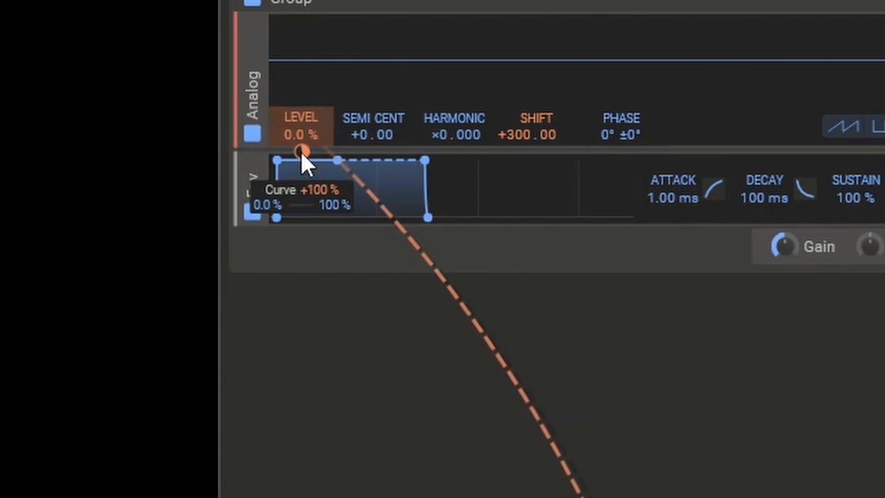
right_click(115, 121)
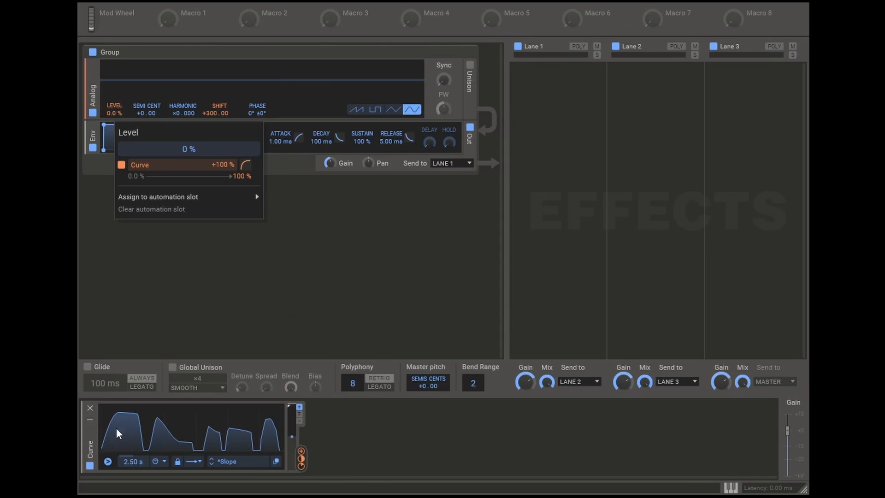
left_click(118, 441)
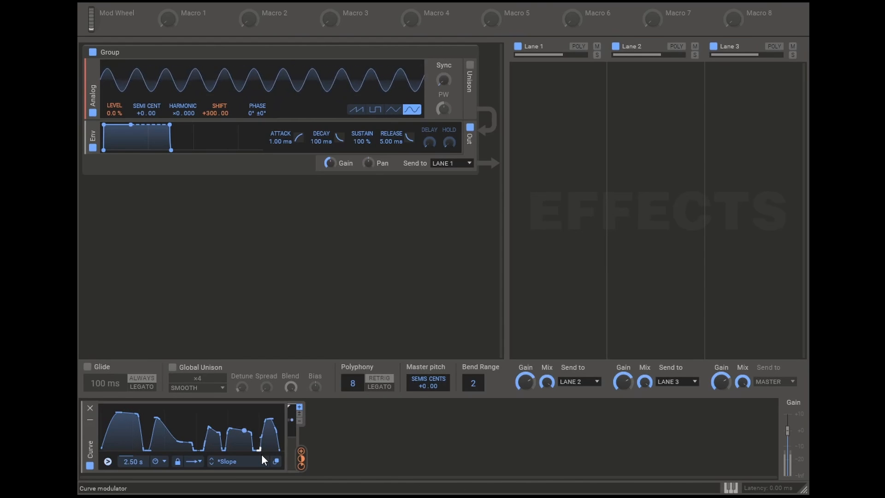
Step: Add a Slew Limiter modulator and feed the Curve's output into it
left_click(339, 429)
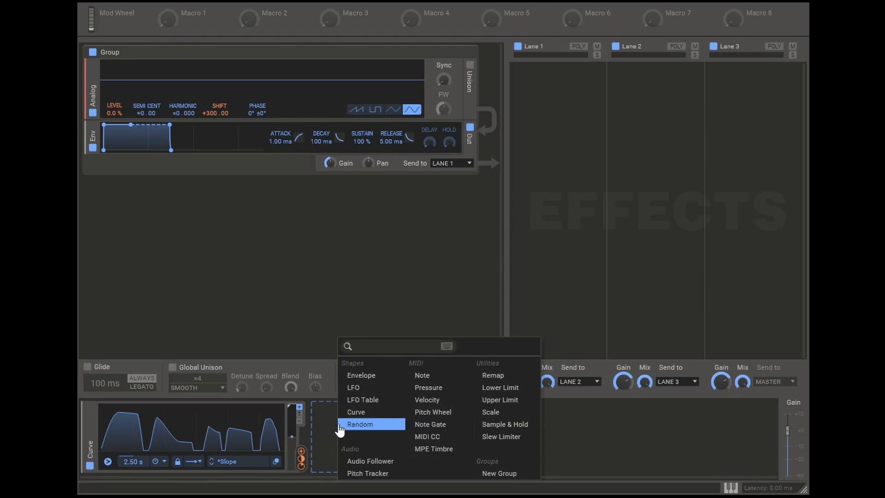
left_click(507, 437)
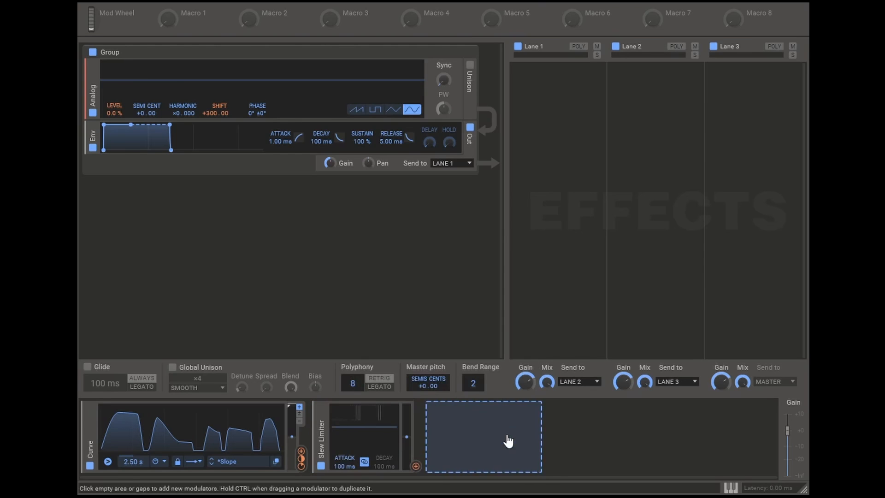
left_click(302, 449)
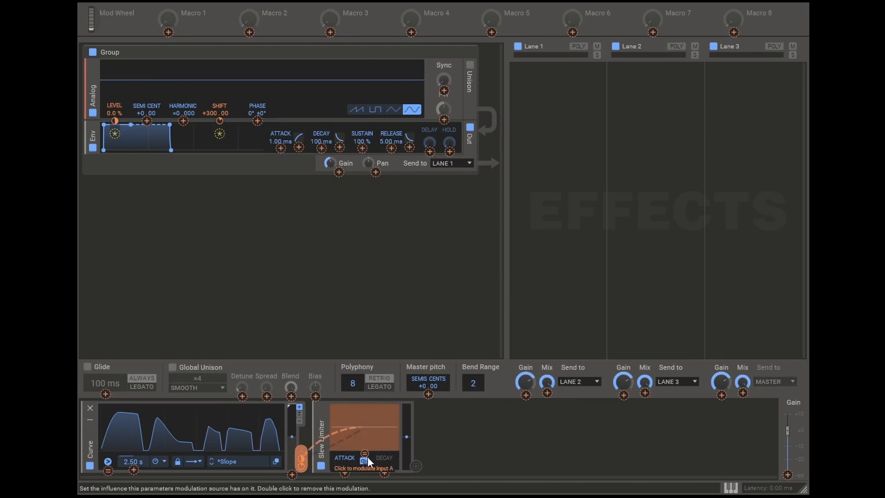
Step: Remove the Curve's direct modulation of the Analog Shift and modulate Shift with the Slew Limiter instead
left_click(219, 120)
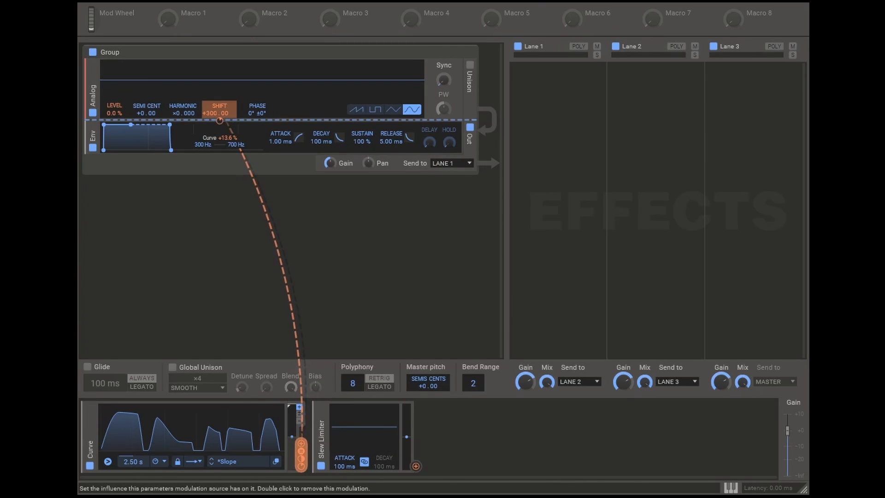
double_click(219, 120)
left_click(416, 466)
left_click(220, 118)
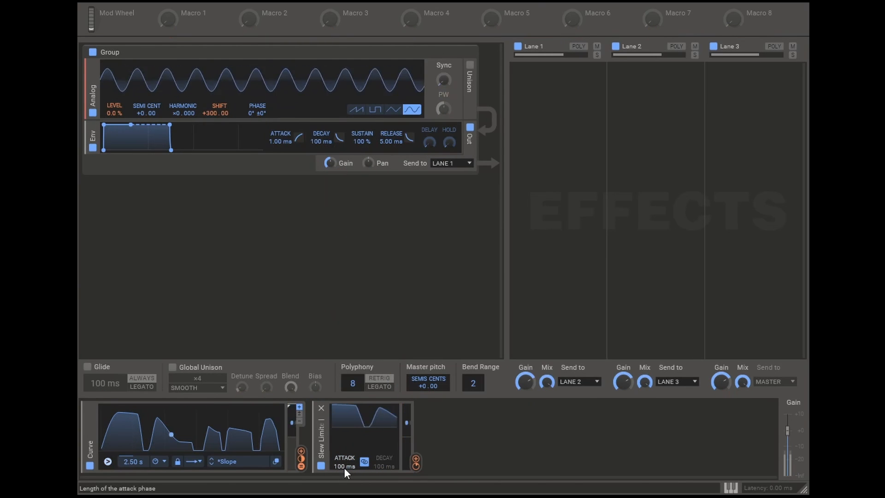
Step: Unlink the Slew Limiter's attack and decay times and set the decay to 421 ms
left_click(365, 461)
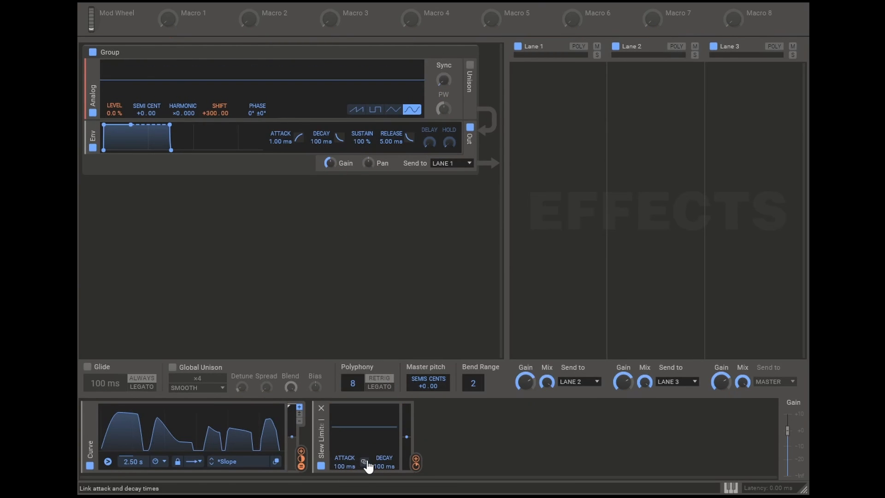
left_click_drag(385, 466, 385, 445)
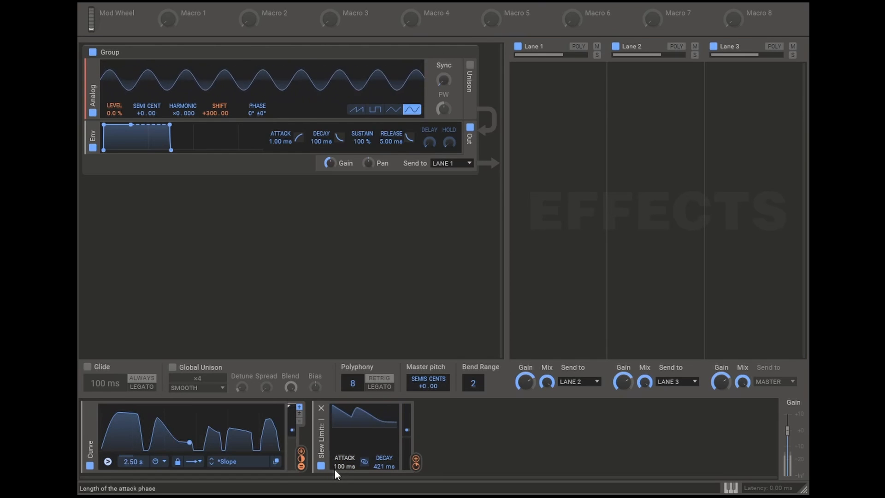
Step: Add a second Slew Limiter fed by the Curve and use it to modulate the Analog level at 100 % in place of the Curve
left_click(456, 437)
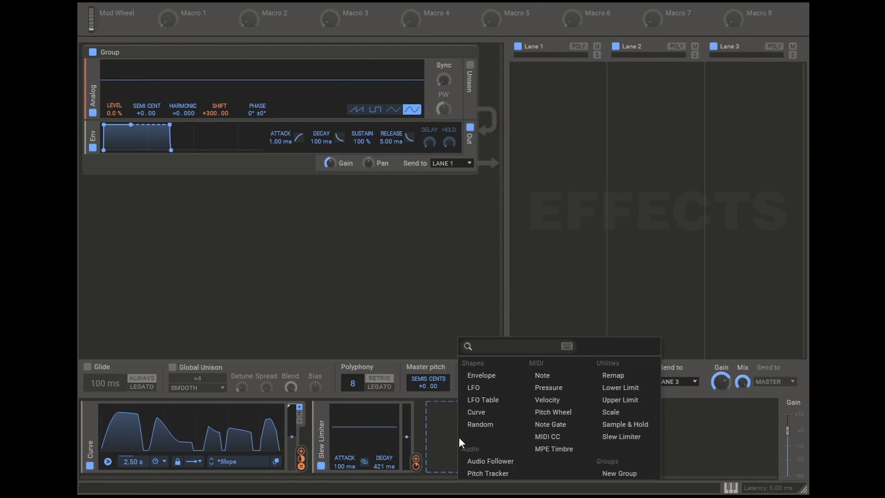
left_click(627, 441)
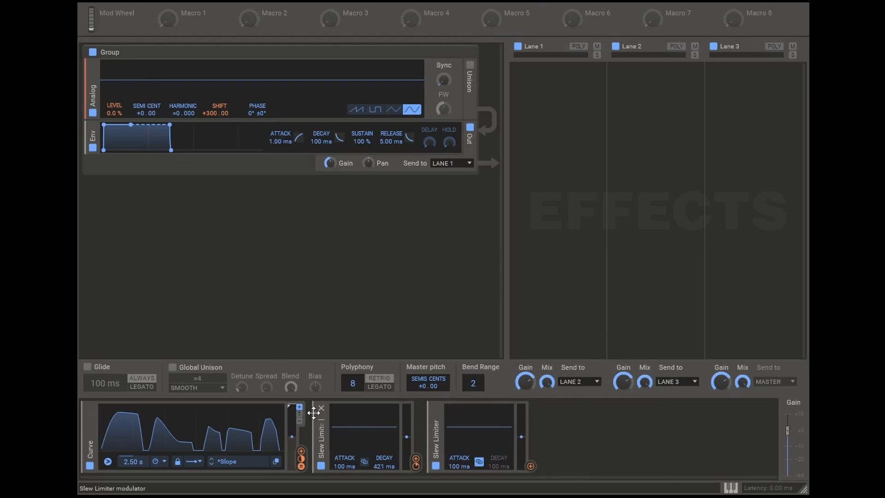
mouse_move(302, 460)
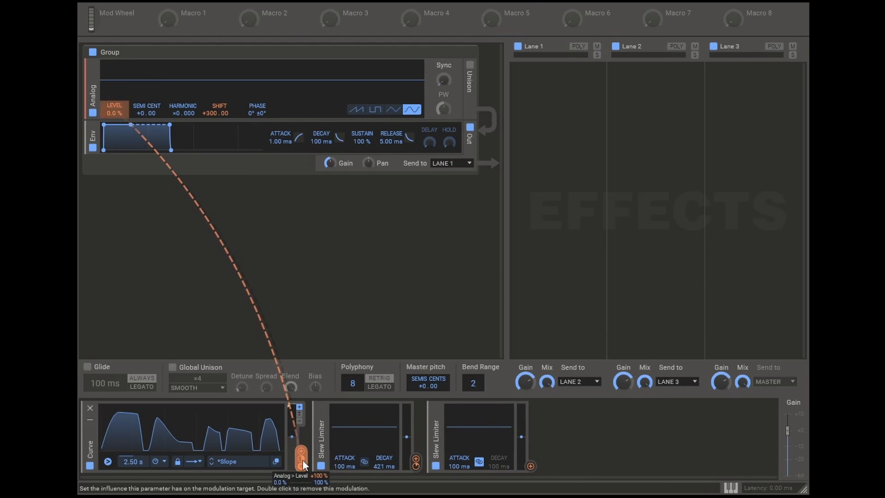
left_click_drag(300, 448, 480, 455)
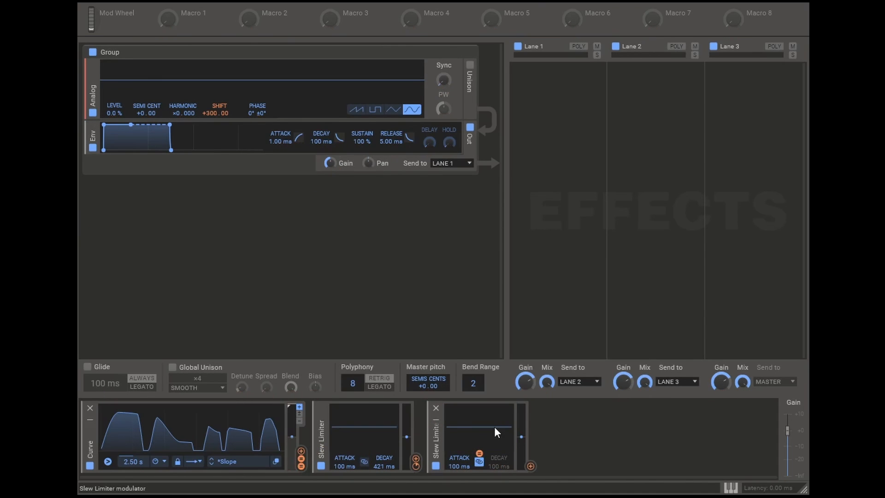
left_click_drag(530, 465, 117, 120)
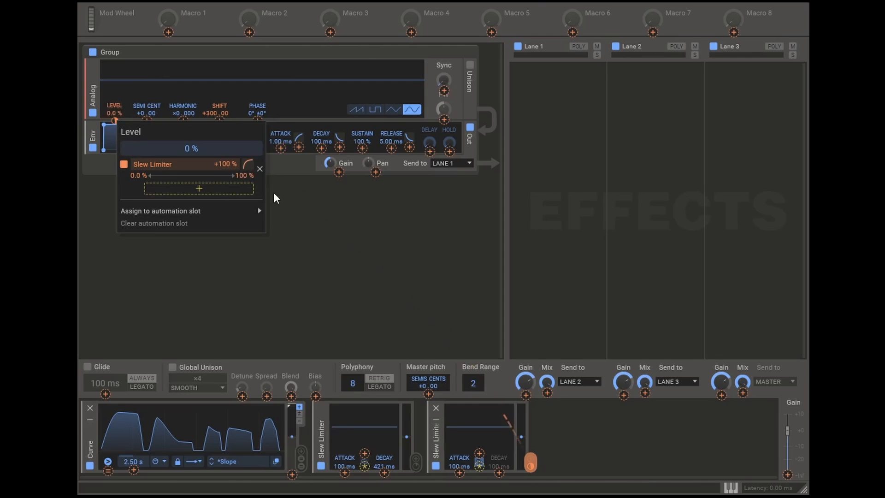
Step: Add an LFO modulator, assign it to the Analog level and set its rate to 15.31 Hz
left_click(275, 198)
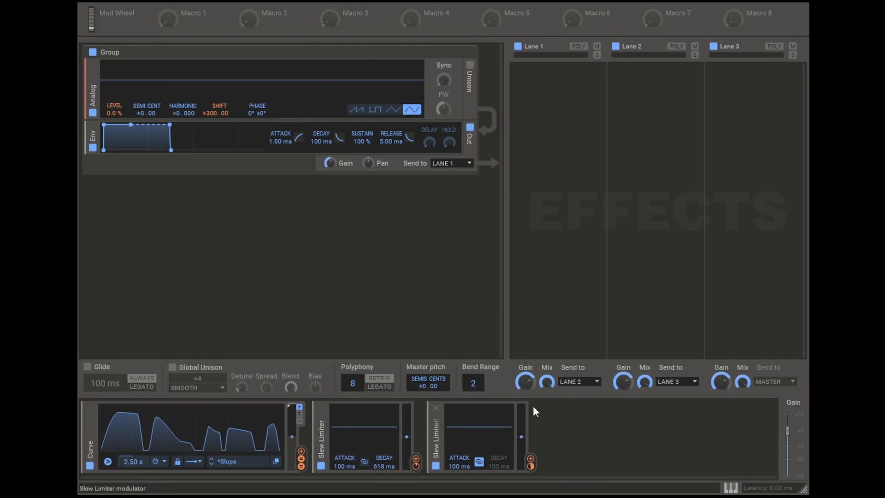
left_click(576, 412)
left_click(599, 387)
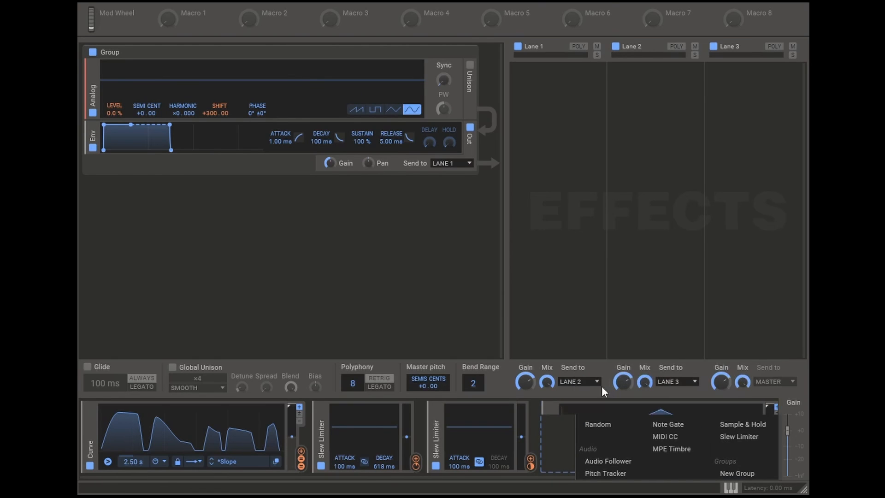
left_click_drag(766, 466, 112, 118)
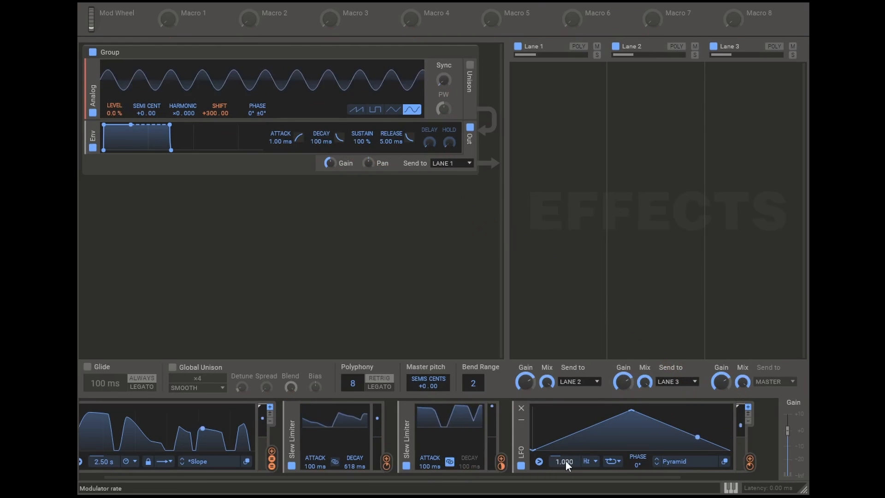
left_click_drag(568, 458, 568, 424)
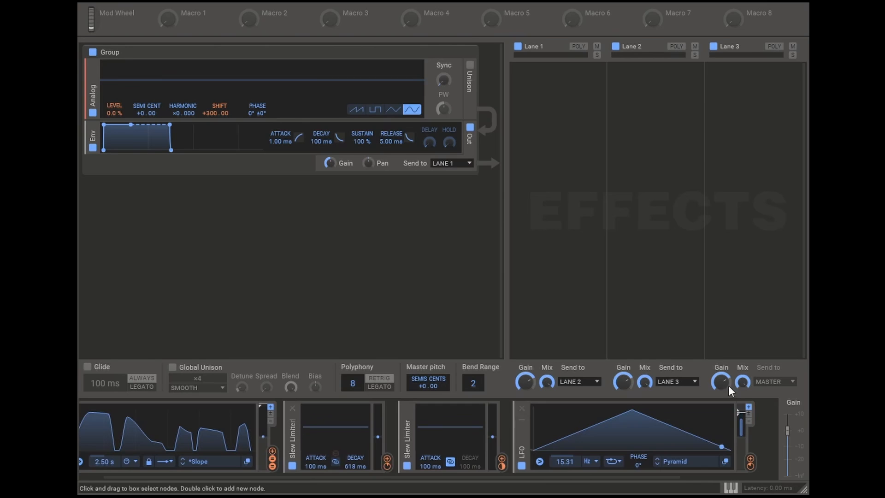
Step: Modulate the LFO's output scaling and rate with the Curve at a base rate of 7.971 Hz, and compare the sound with the LFO disabled
left_click_drag(272, 451, 739, 425)
left_click(272, 453)
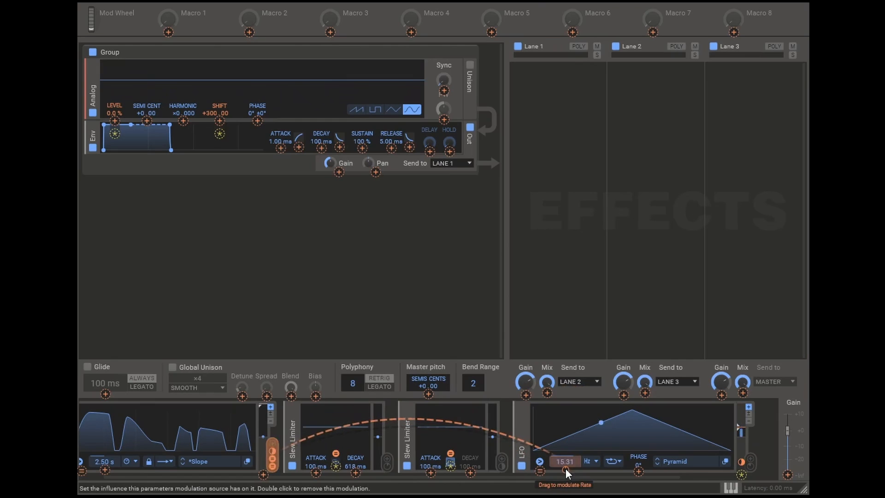
left_click(565, 468)
left_click(521, 466)
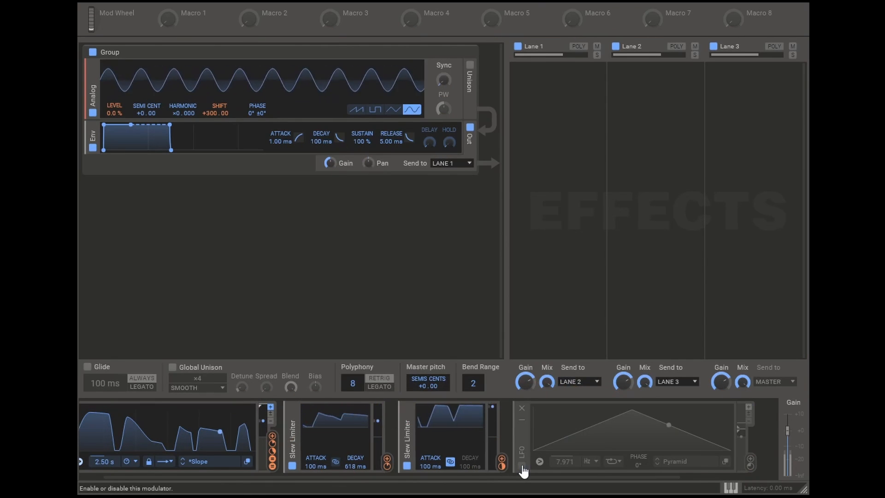
left_click(521, 465)
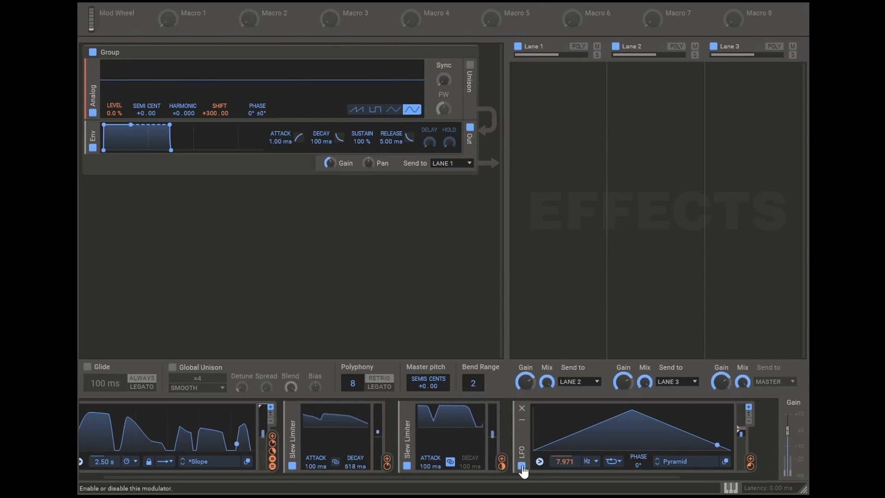
Step: Add a Reverb effect to Lane 1
left_click(565, 87)
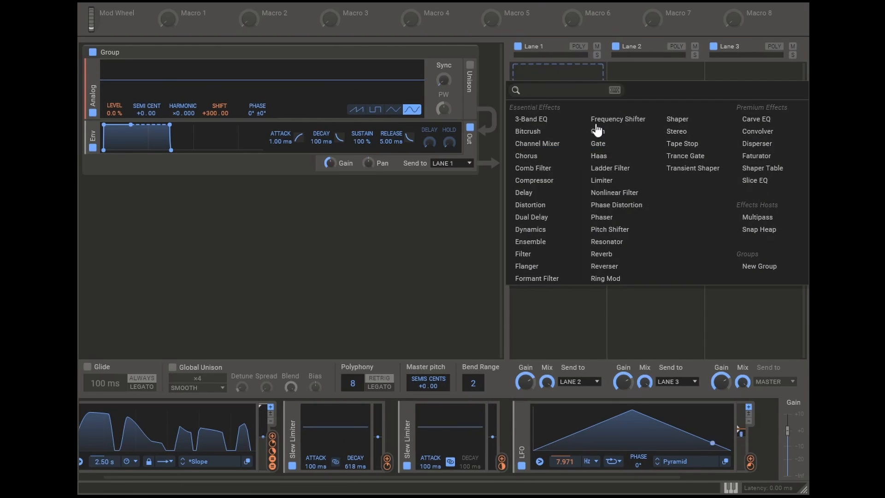
left_click(625, 271)
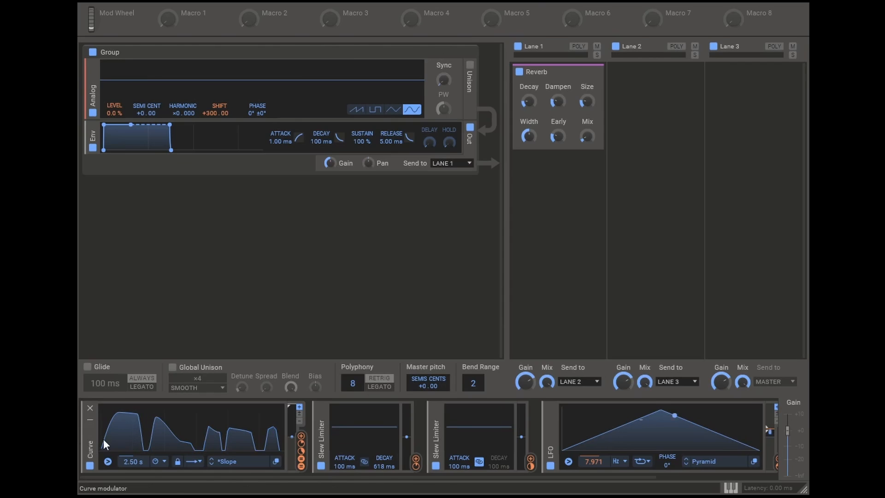
Step: Set the Curve modulator's loop mode to Sustain, then extend its end to 2.91 s and adjust the nodes around the final peak
left_click(195, 461)
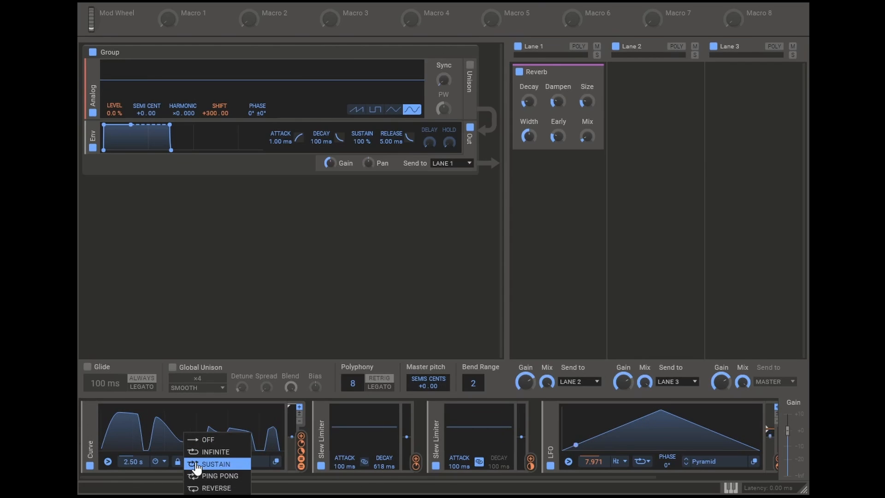
left_click(234, 464)
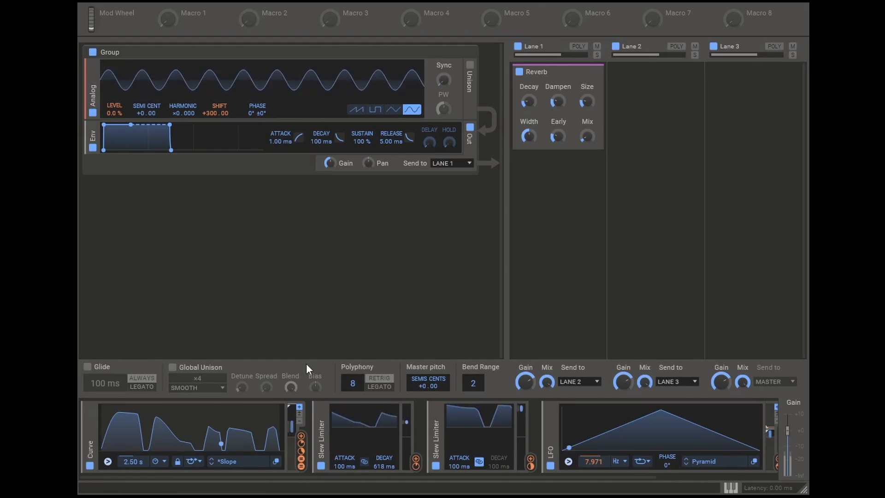
left_click(276, 461)
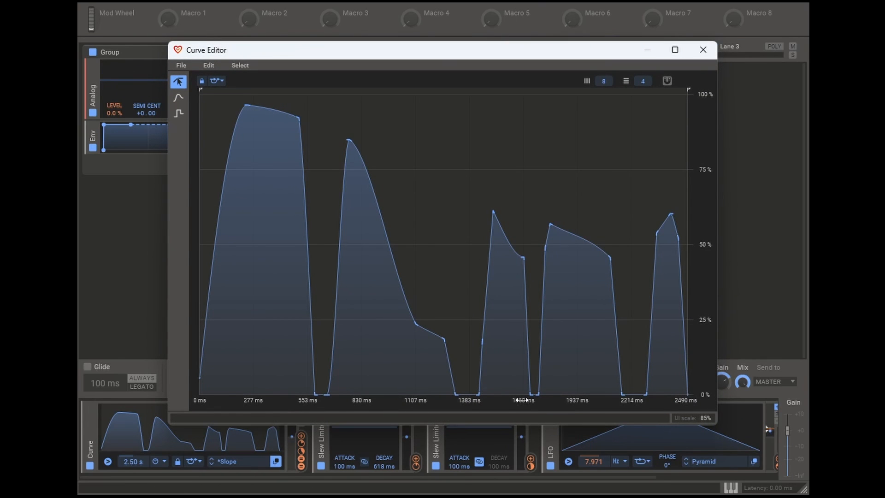
left_click_drag(521, 399, 364, 359)
left_click_drag(465, 90, 484, 96)
left_click_drag(479, 391, 476, 392)
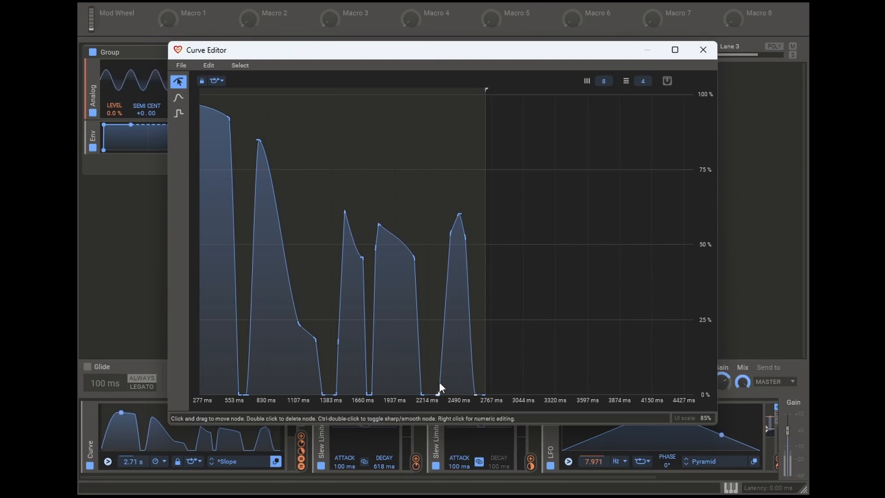
left_click_drag(439, 381, 446, 384)
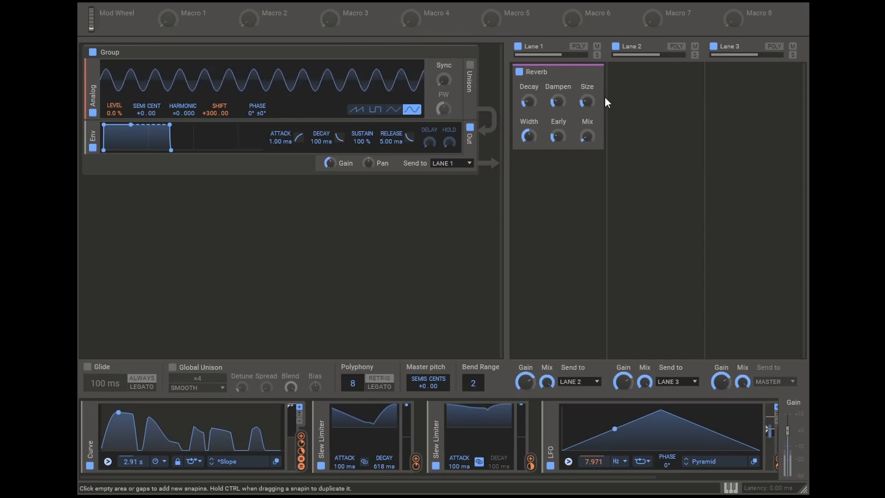
Step: Replace the group's Env with a Curve output envelope and set its length to 20.0 s
left_click(93, 127)
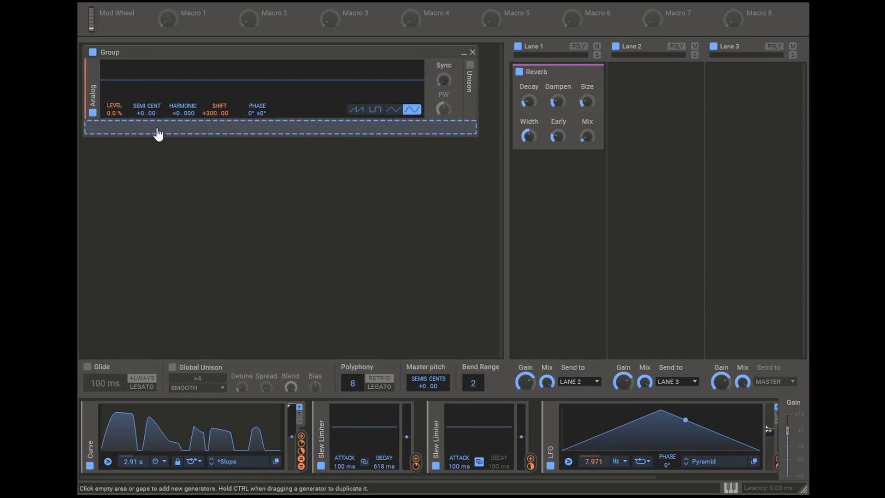
left_click(158, 134)
left_click(309, 179)
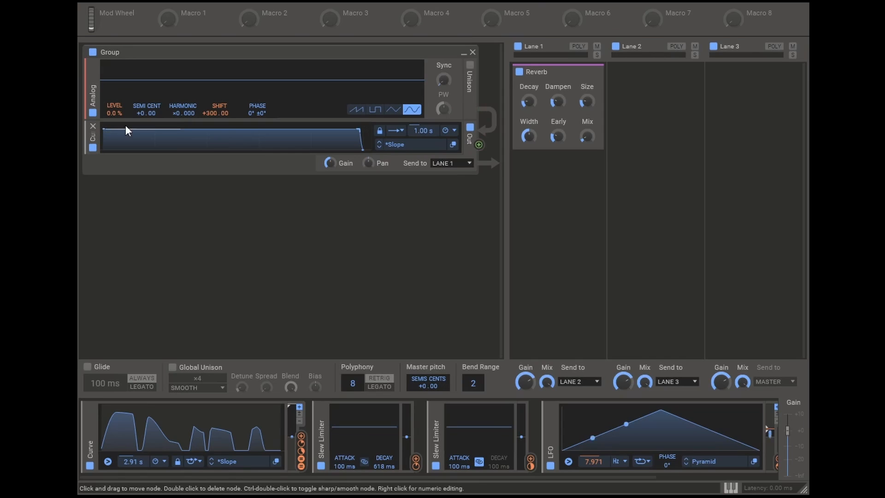
right_click(424, 130)
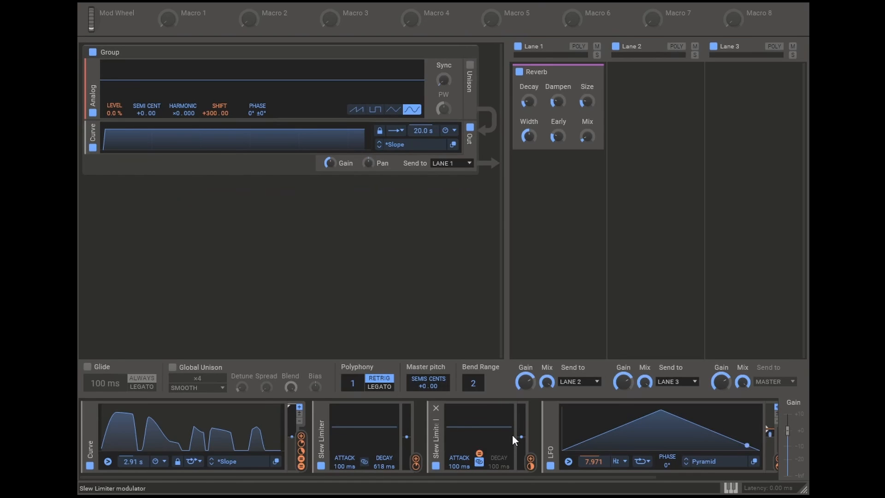
Step: Add a Random modulator with a rate of 0.000 Hz and have the Curve modulator trigger it
scroll(579, 425, "right", 3)
left_click(652, 442)
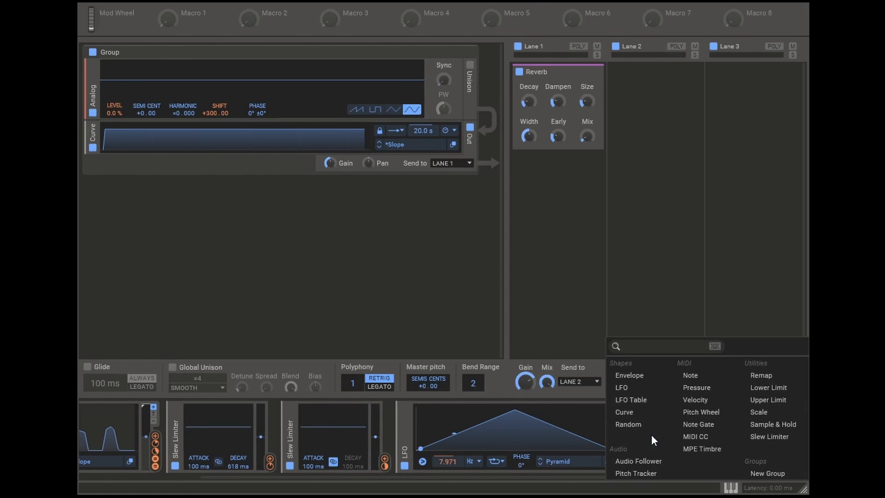
left_click(628, 421)
scroll(628, 421, "right", 3)
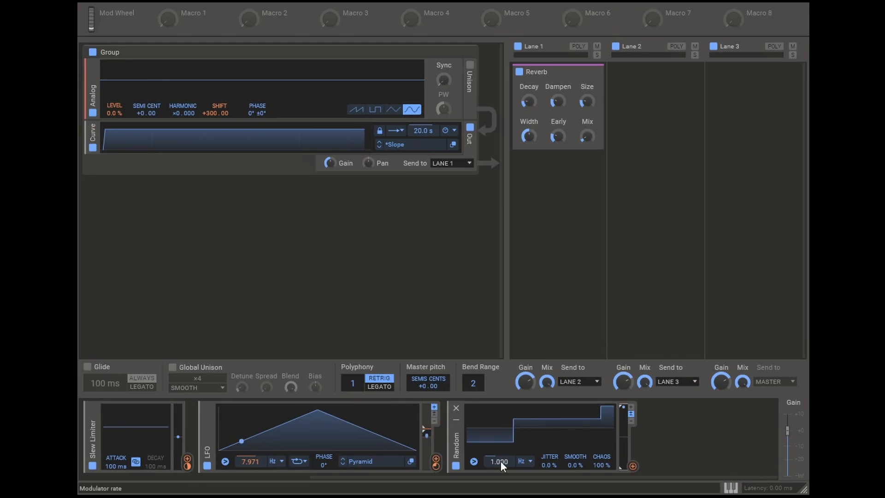
left_click_drag(501, 464, 502, 495)
left_click_drag(632, 466, 303, 436)
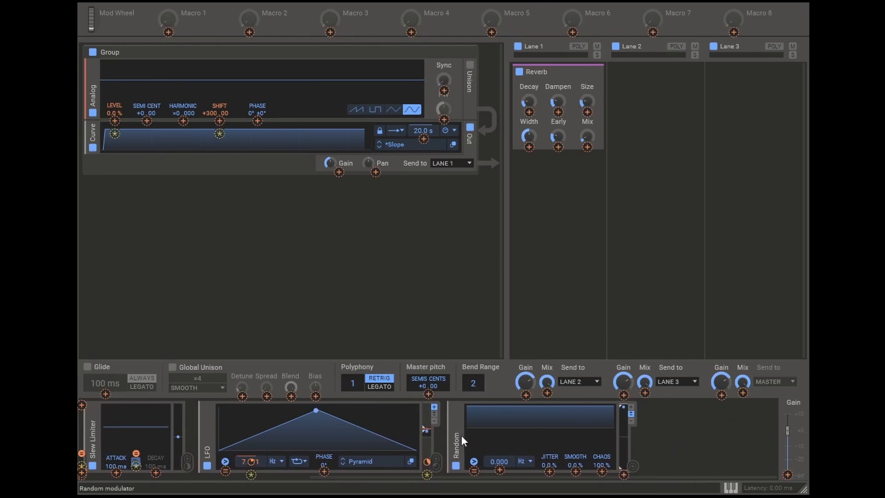
left_click(474, 472)
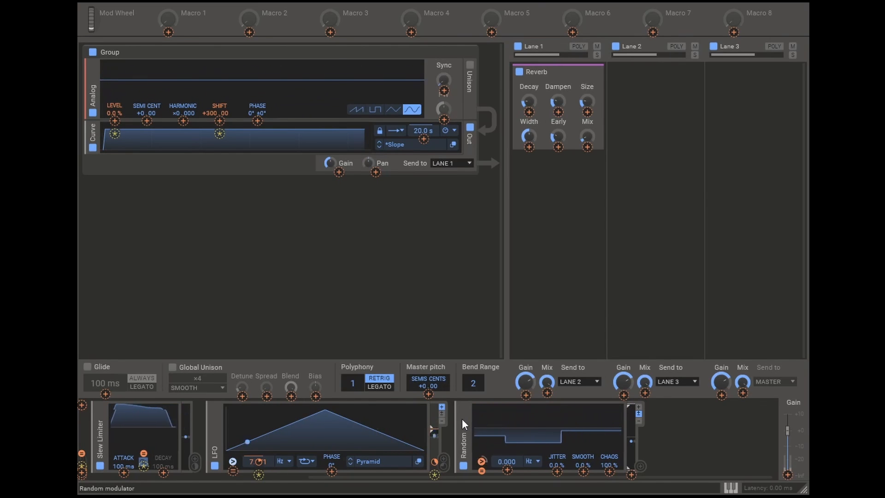
Step: Modulate the Analog Shift and the Curve modulator's rate with the Random modulator
left_click(640, 467)
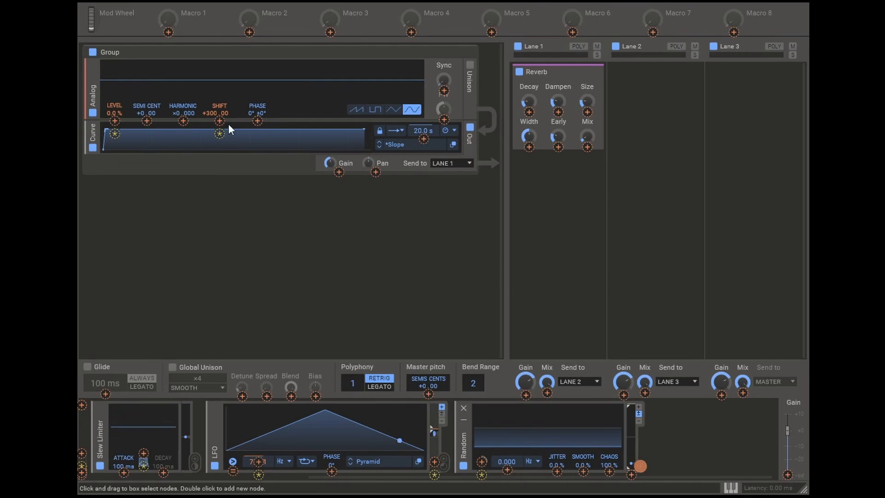
left_click(219, 113)
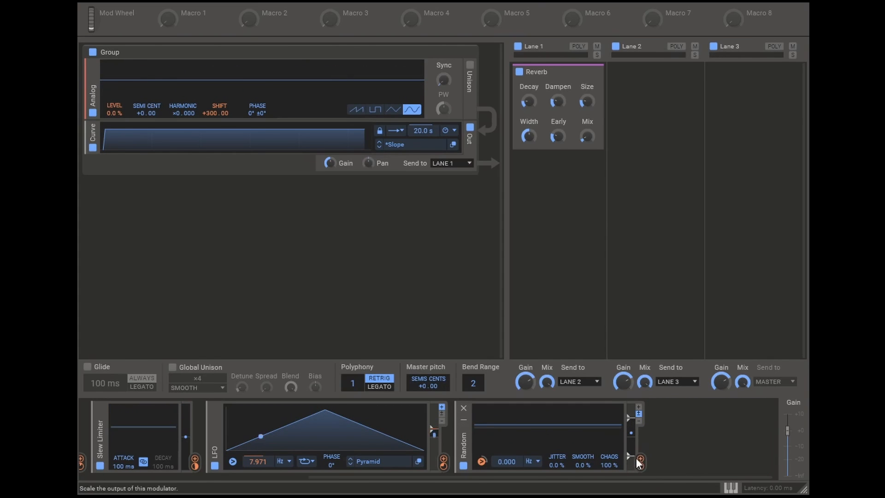
scroll(357, 444, "left", 5)
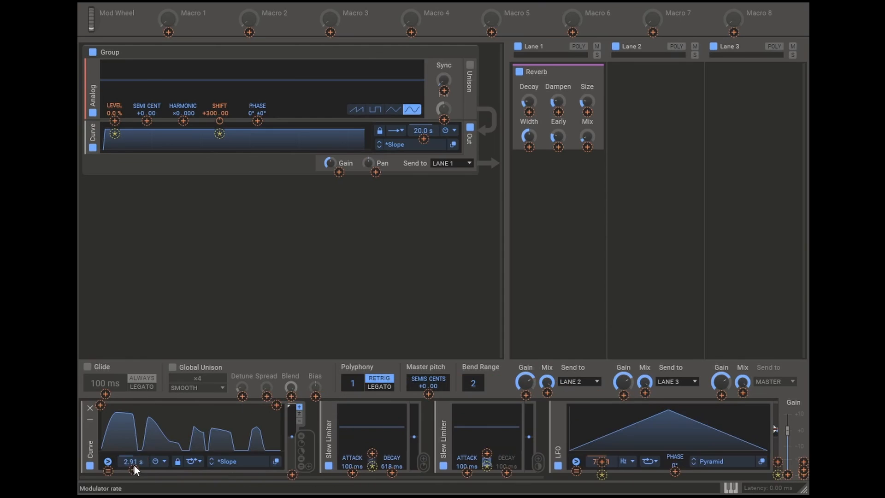